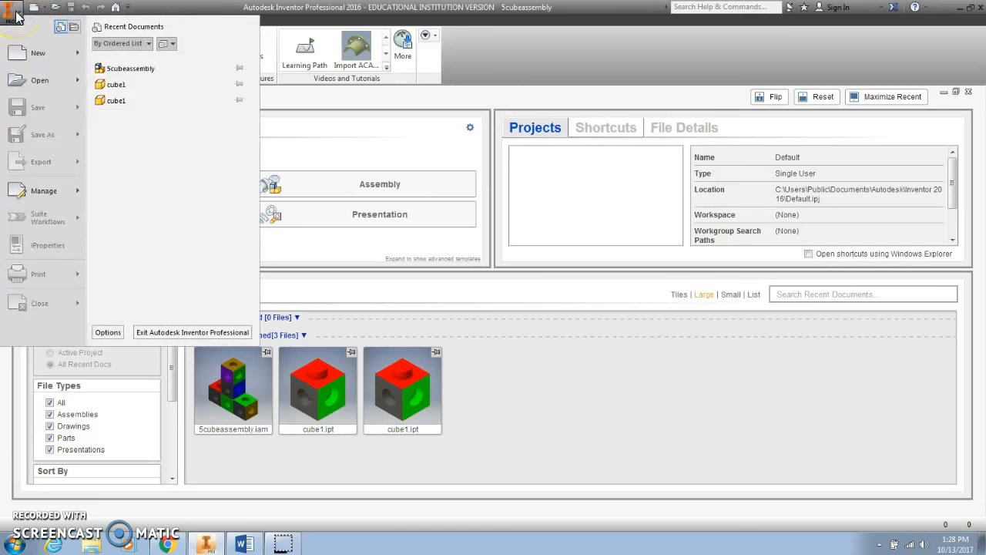
Create a new drawing from the Standard.idw template
left_click(35, 52)
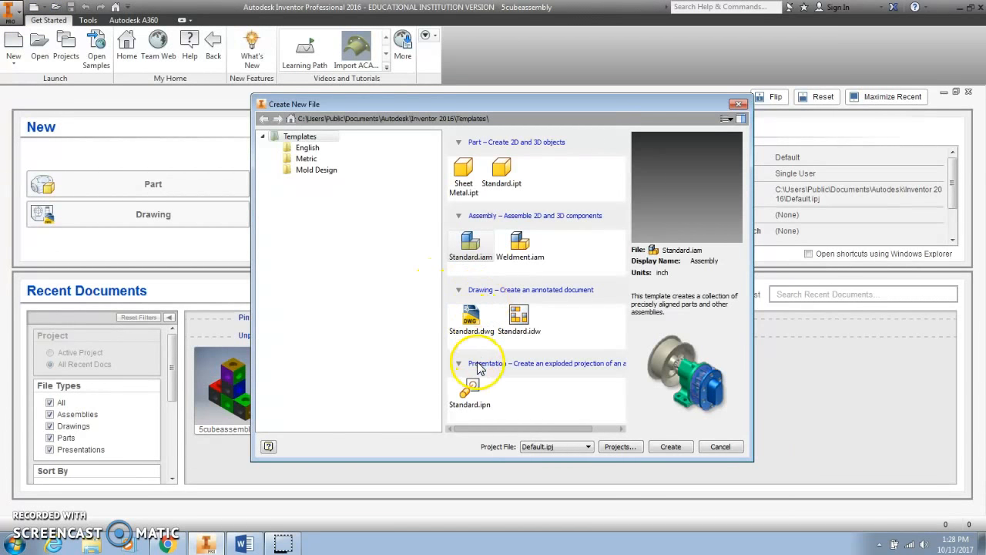
left_click(519, 322)
left_click(672, 447)
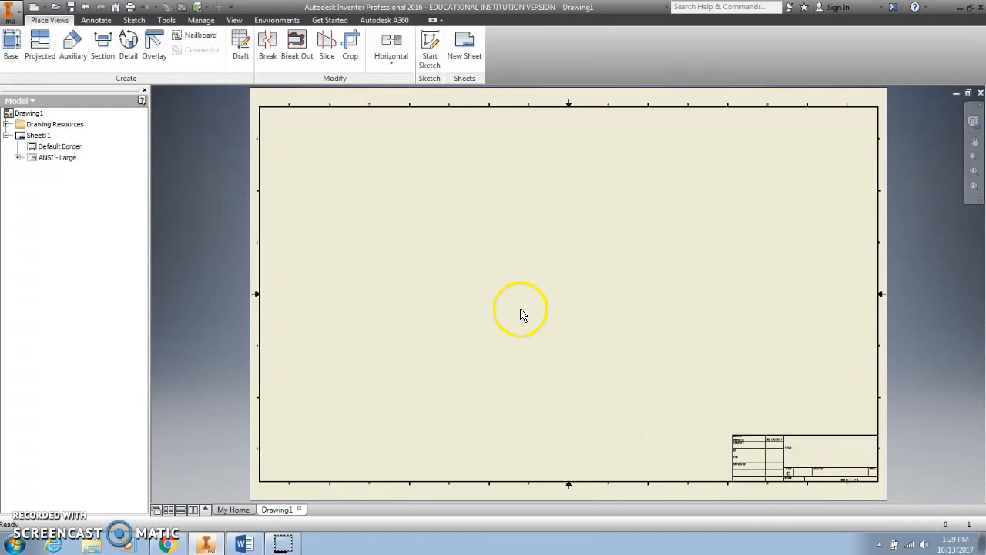
Change Sheet:1 to A size (11 x 8.5, landscape)
right_click(38, 136)
left_click(69, 202)
left_click(216, 169)
left_click(214, 184)
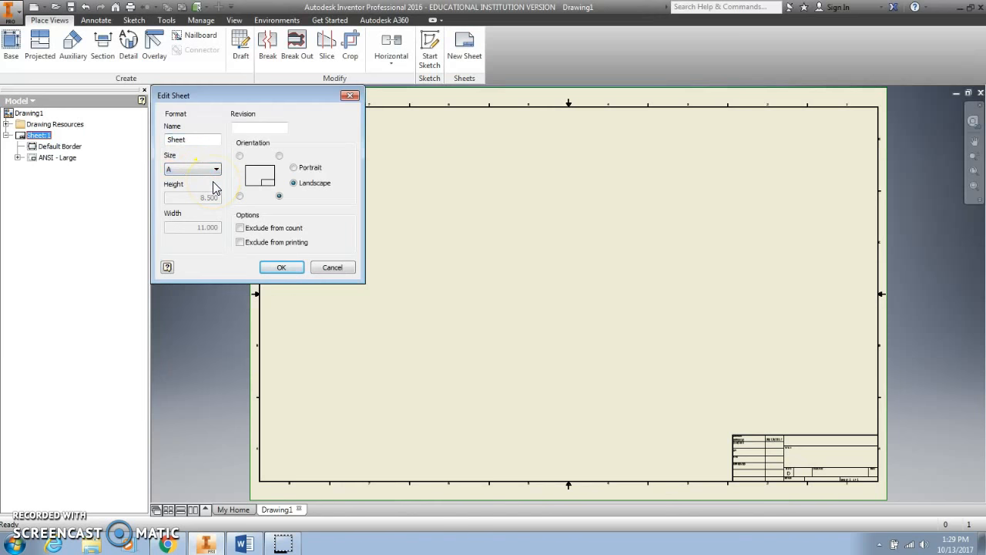
left_click(281, 267)
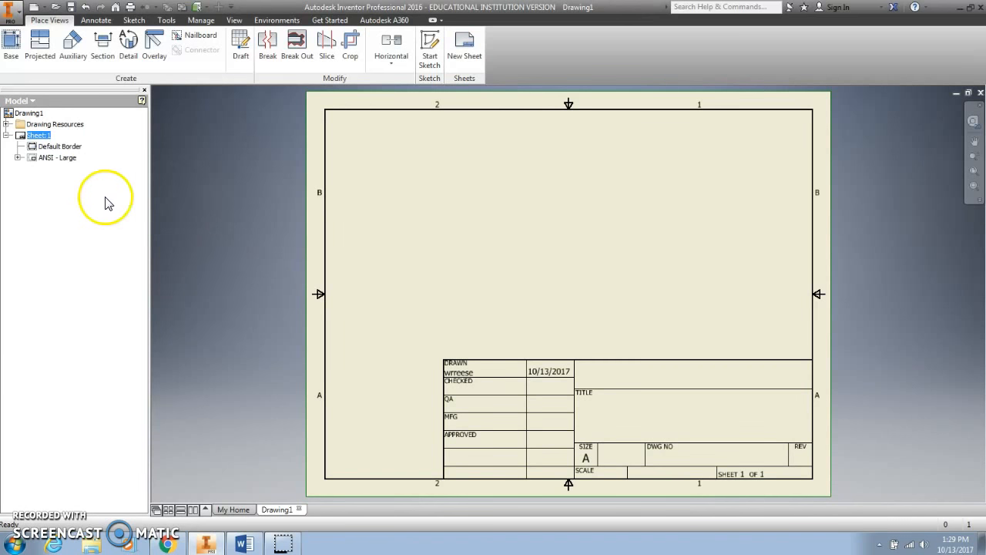
Replace the drawing's Author iProperty with the drafter's full name so the DRAWN field shows it
left_click(18, 157)
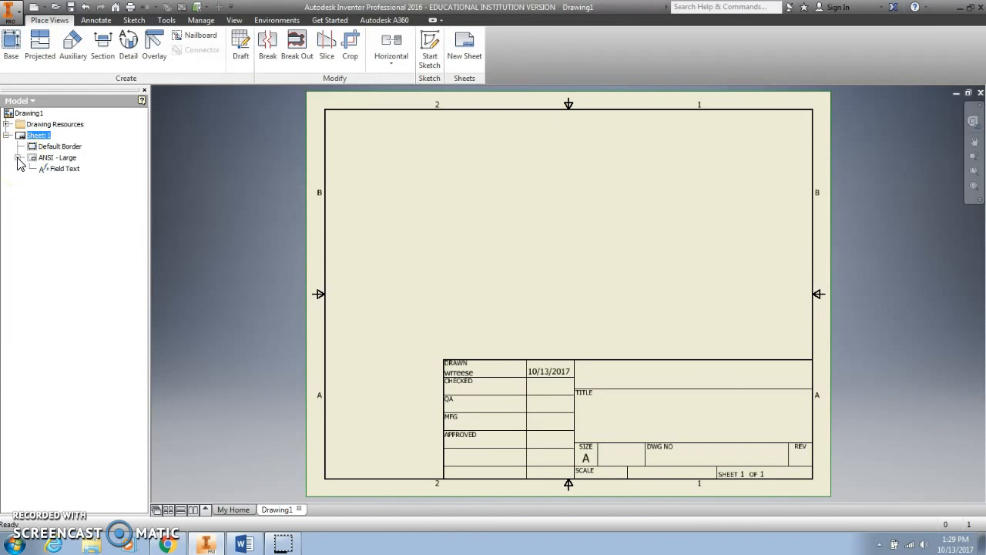
double_click(66, 169)
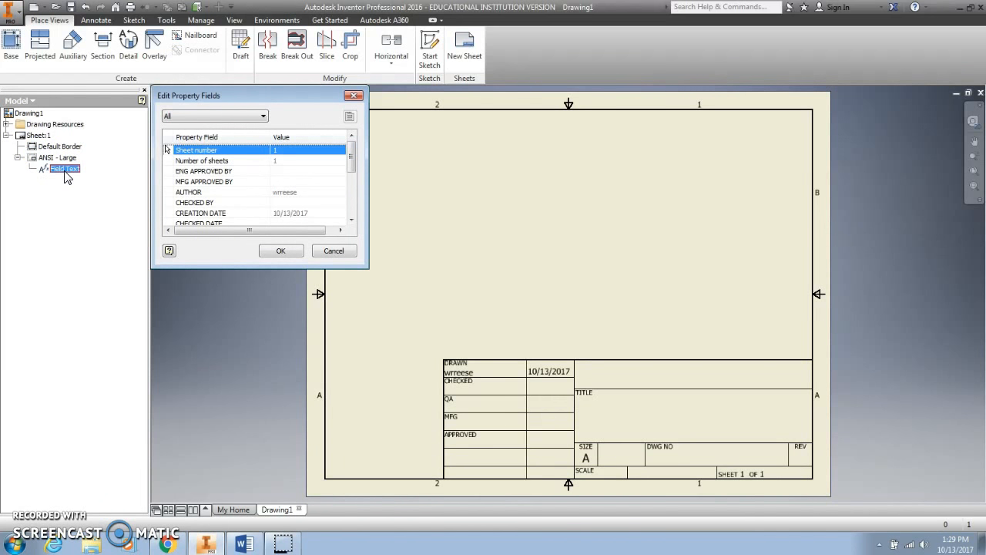
left_click(263, 118)
left_click(259, 136)
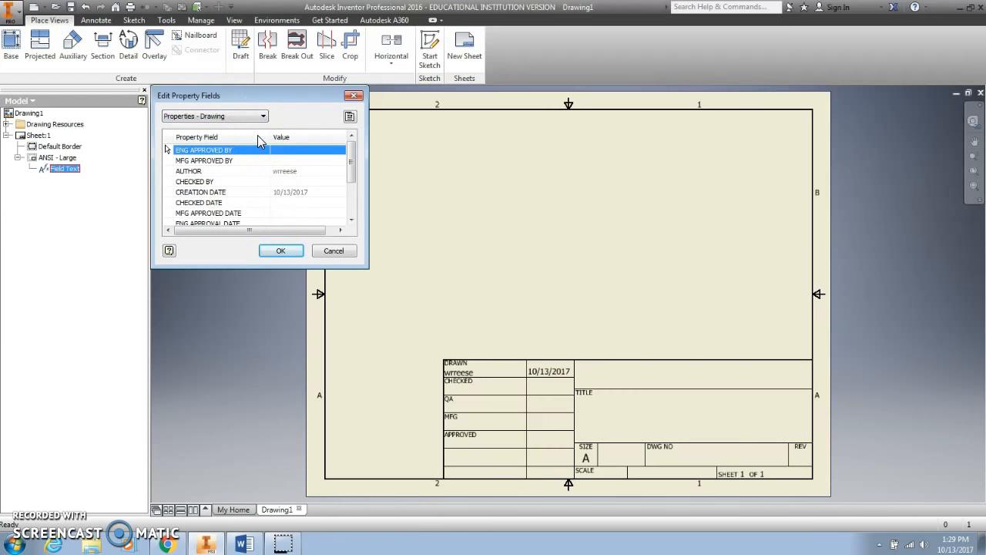
left_click(349, 116)
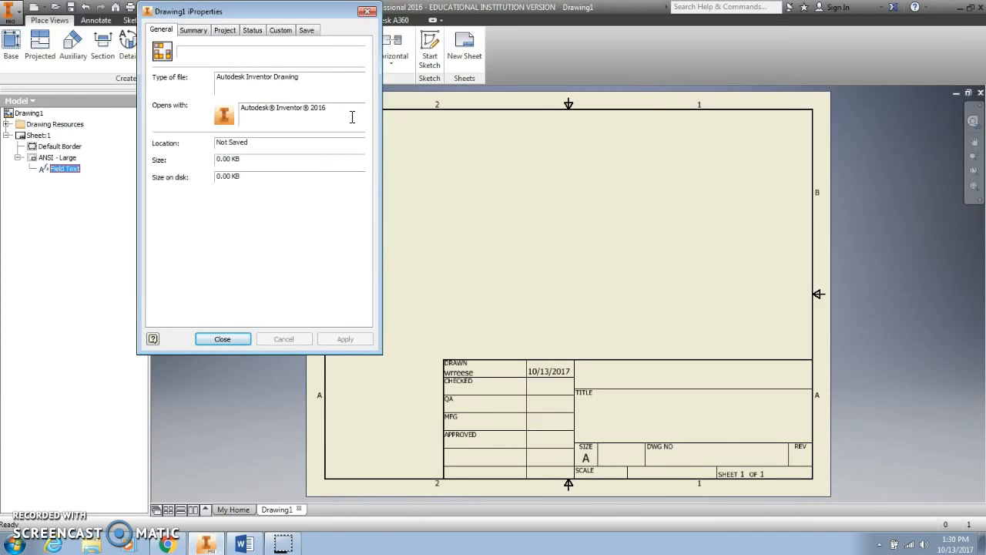
left_click(194, 33)
left_click(250, 82)
key("BackSpace")
key("BackSpace")
key("BackSpace")
key("BackSpace")
key("BackSpace")
key("BackSpace")
key("BackSpace")
type("J")
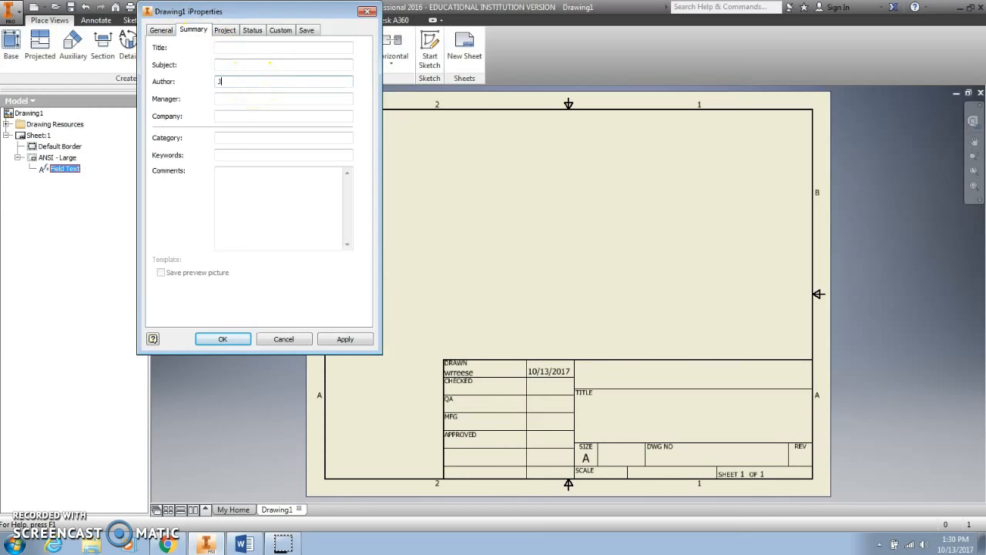
type("ason Reese")
left_click(346, 339)
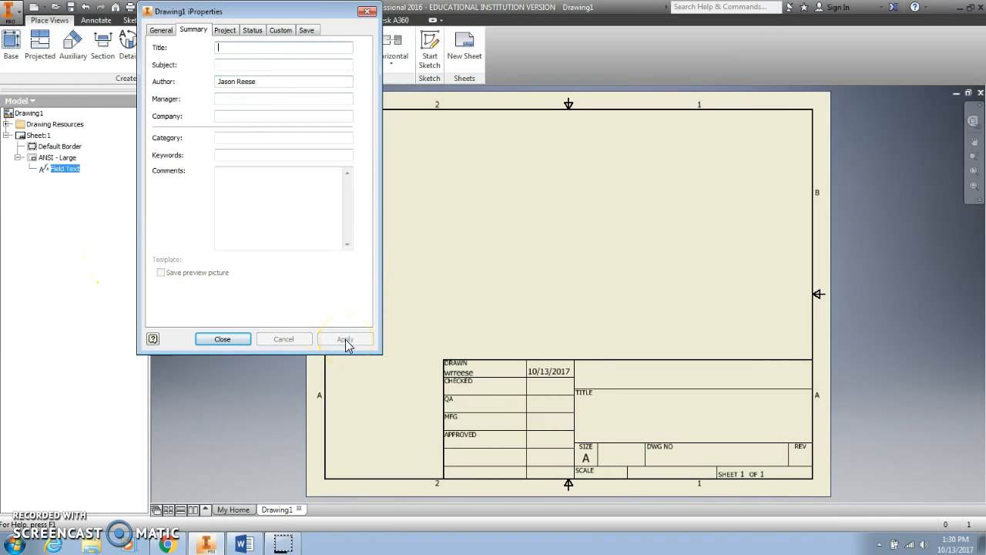
left_click(229, 341)
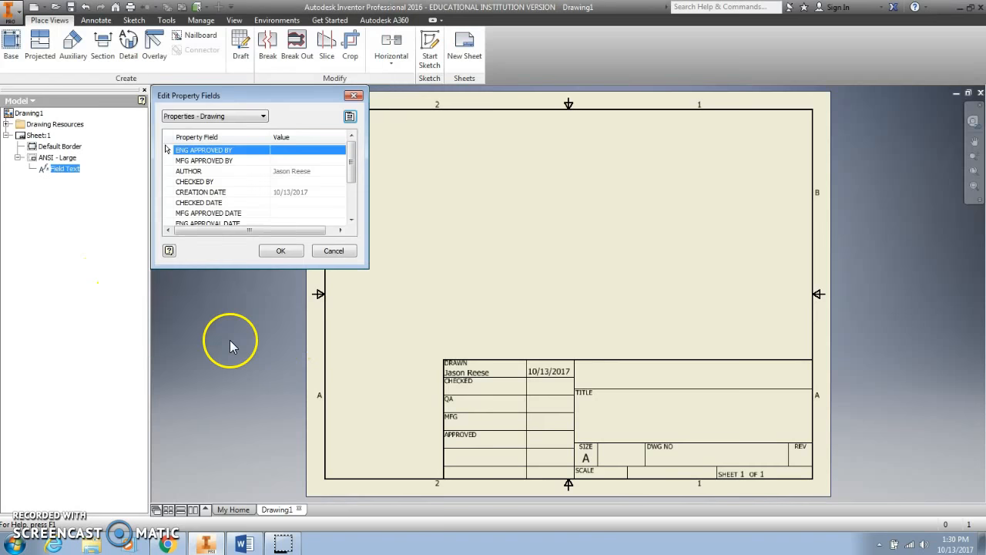
left_click(281, 251)
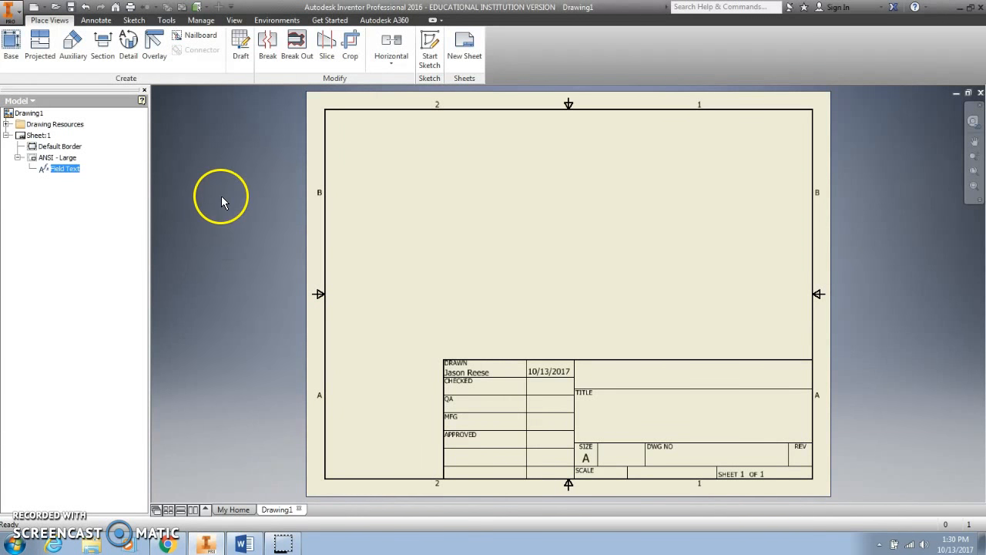
Start a base view and browse to 5cubeassembly.iam as its model
left_click(13, 46)
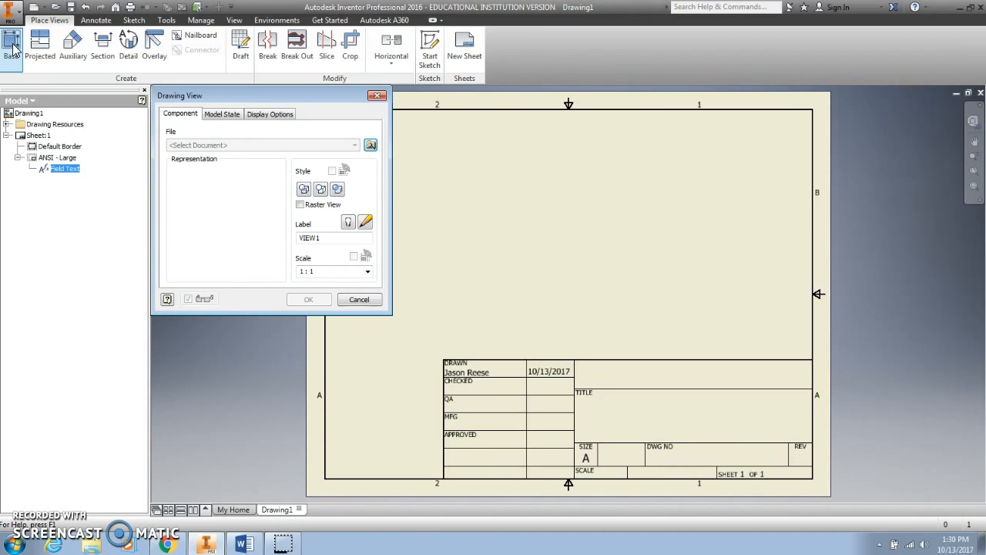
left_click(371, 146)
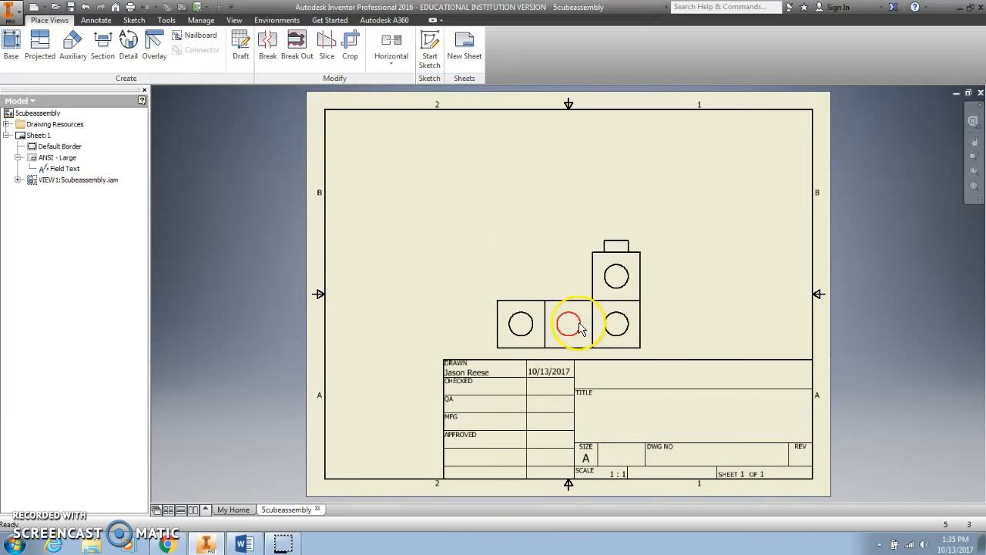
Set the front base view scale to 1 / 2 after briefly trying 2 : 1
double_click(584, 319)
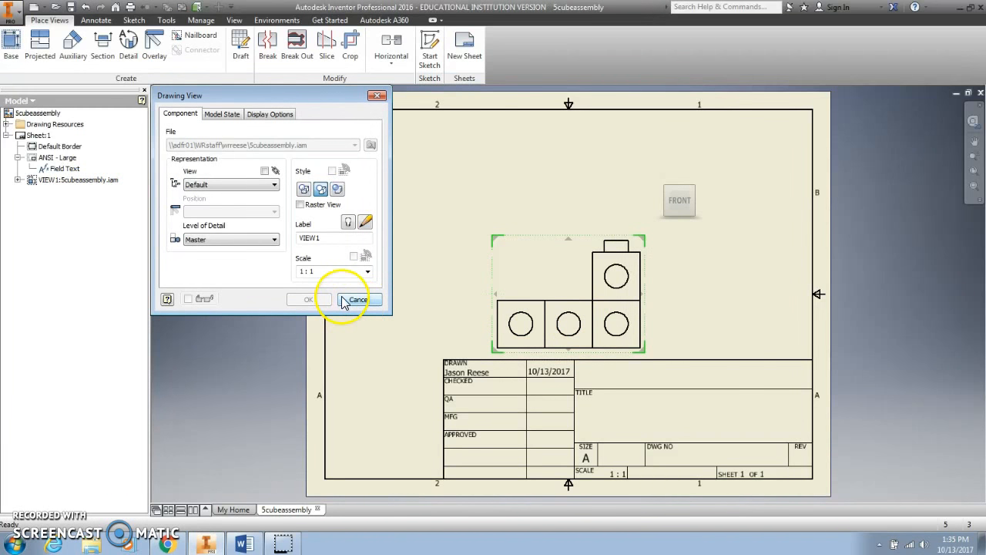
left_click(367, 271)
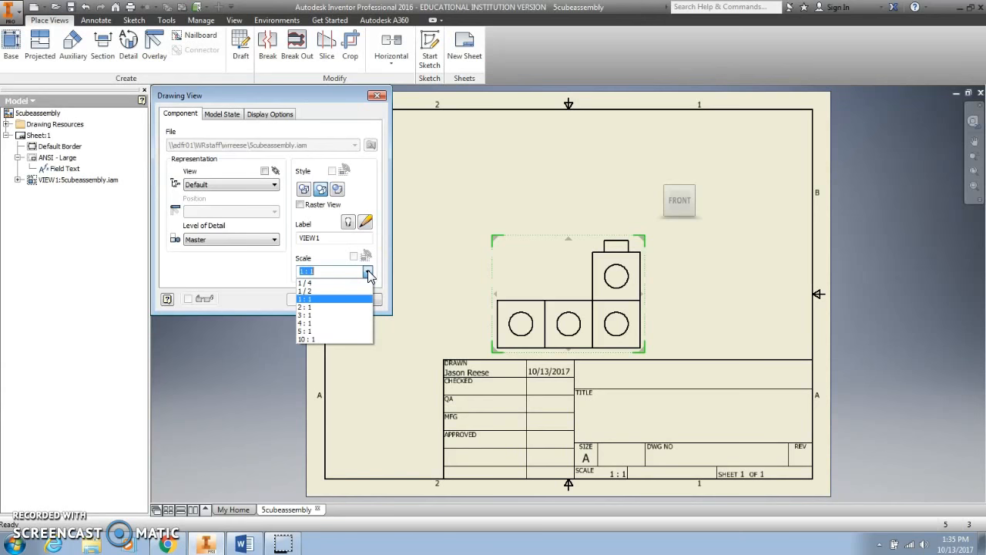
left_click(354, 290)
left_click(368, 271)
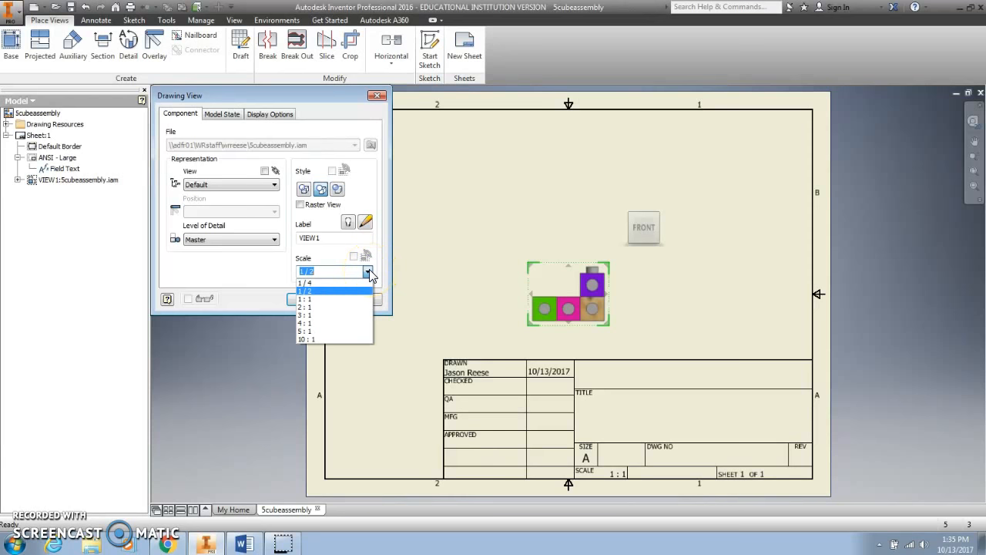
left_click(353, 308)
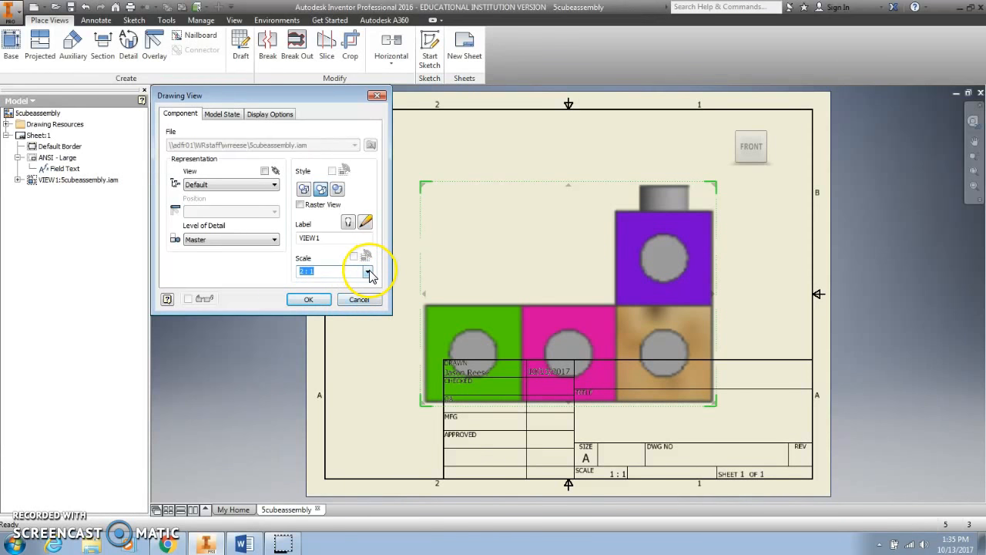
left_click(368, 272)
left_click(359, 298)
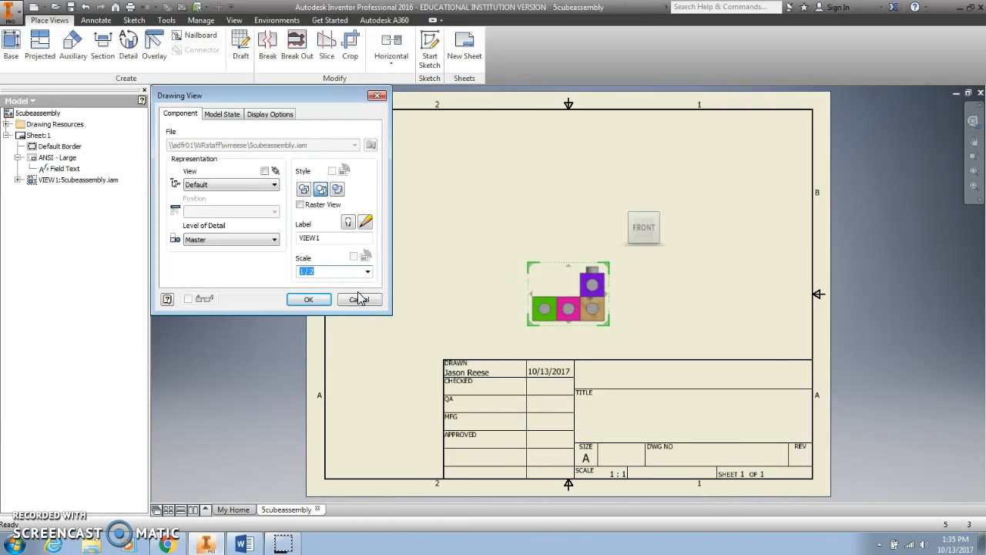
left_click(566, 289)
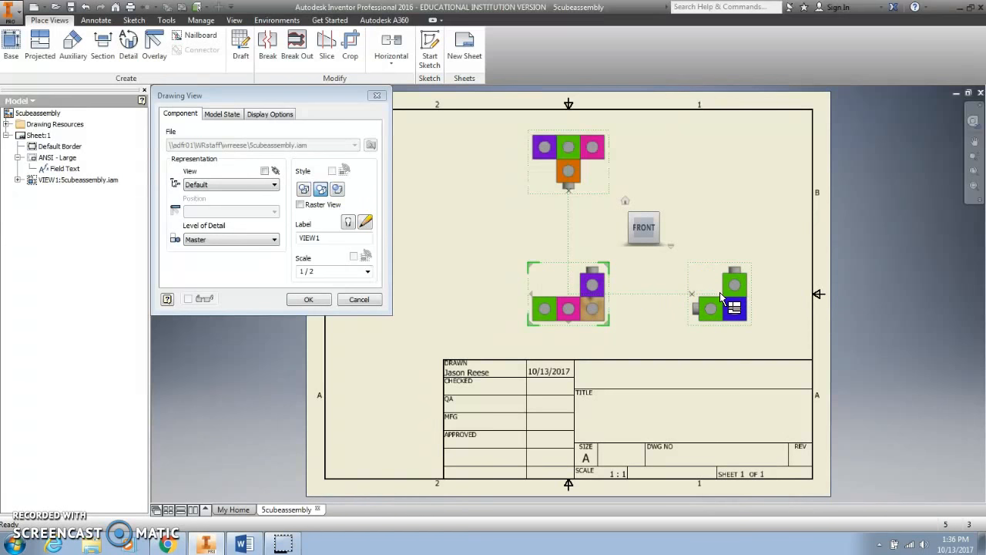
Place the top, right-side and isometric projected views of the front view
left_click(719, 291)
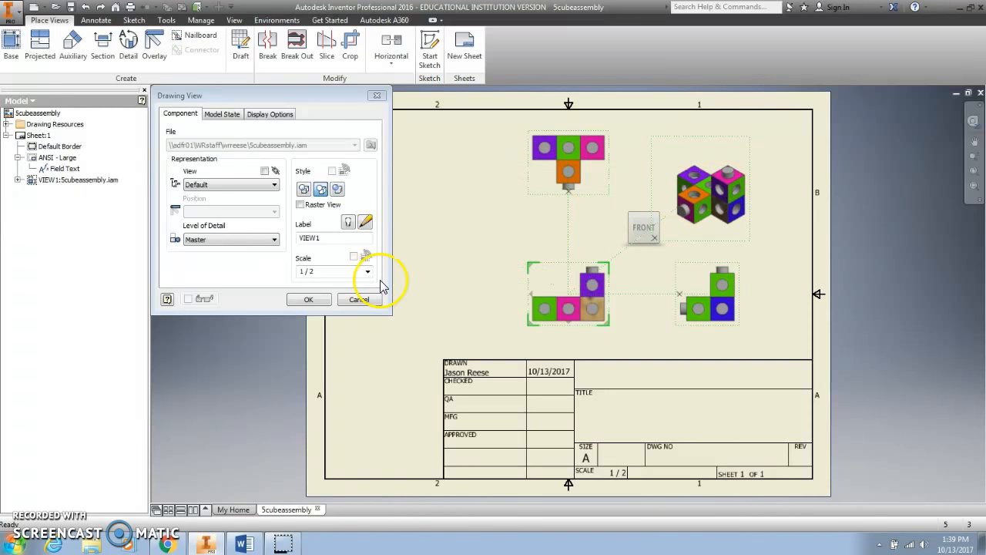
left_click(322, 302)
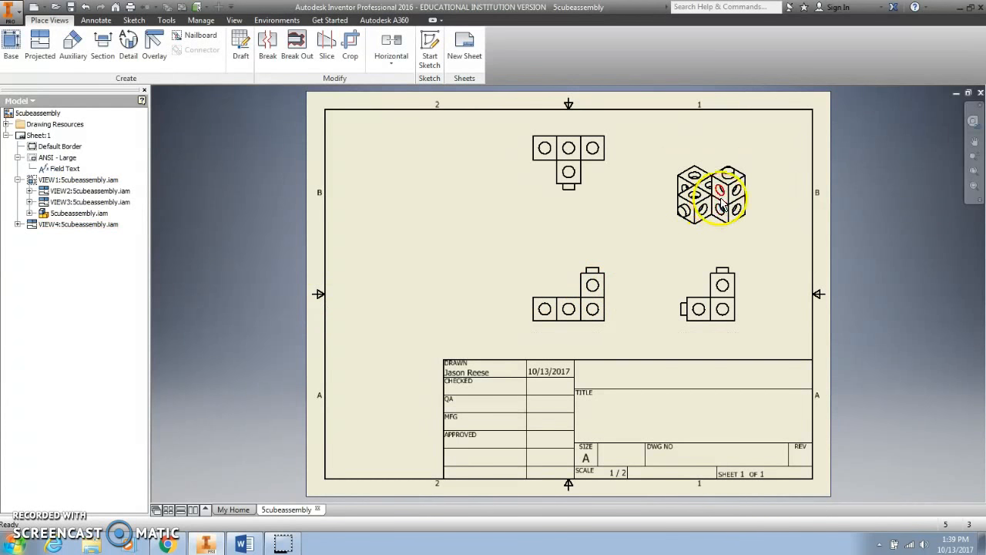
Move the isometric view slightly left and up on the sheet
left_click(713, 174)
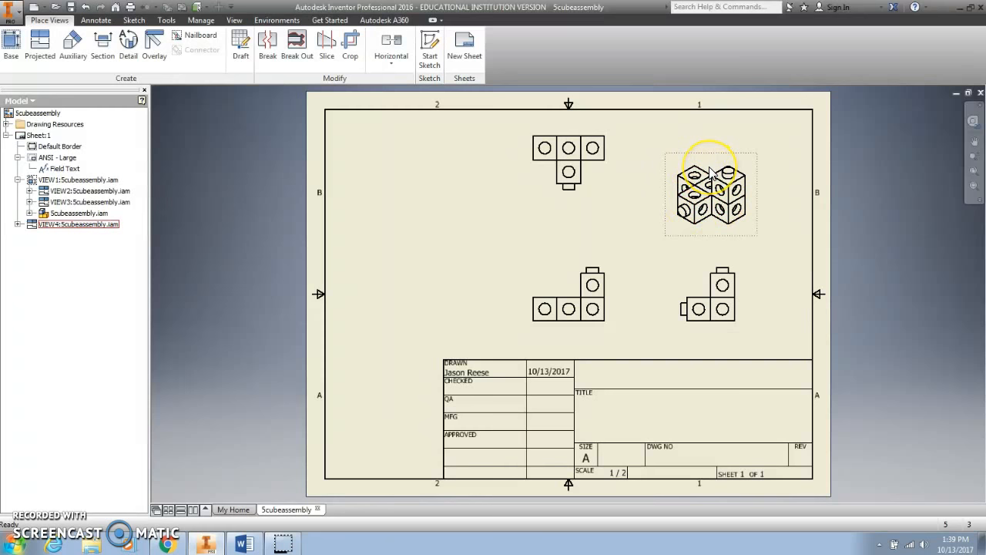
double_click(711, 173)
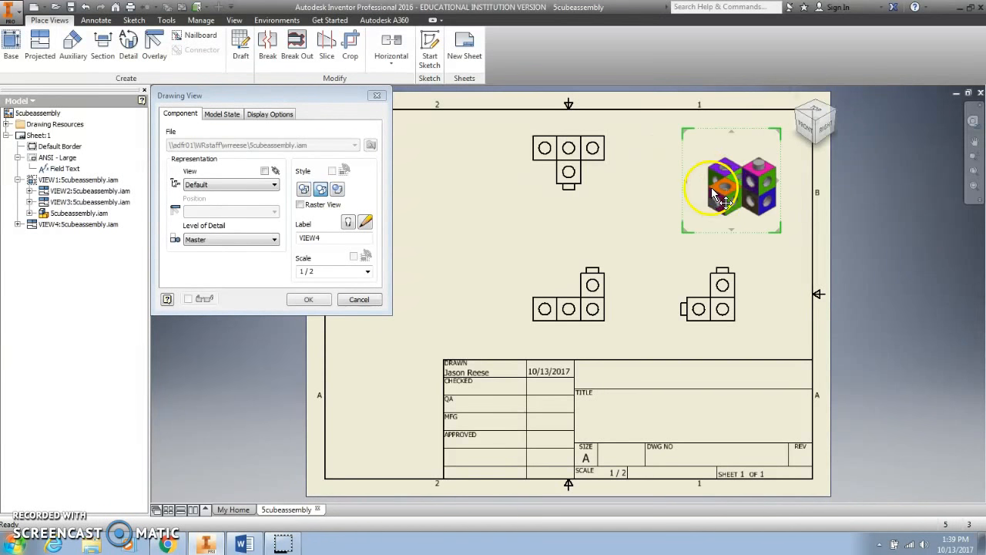
left_click_drag(742, 180, 716, 176)
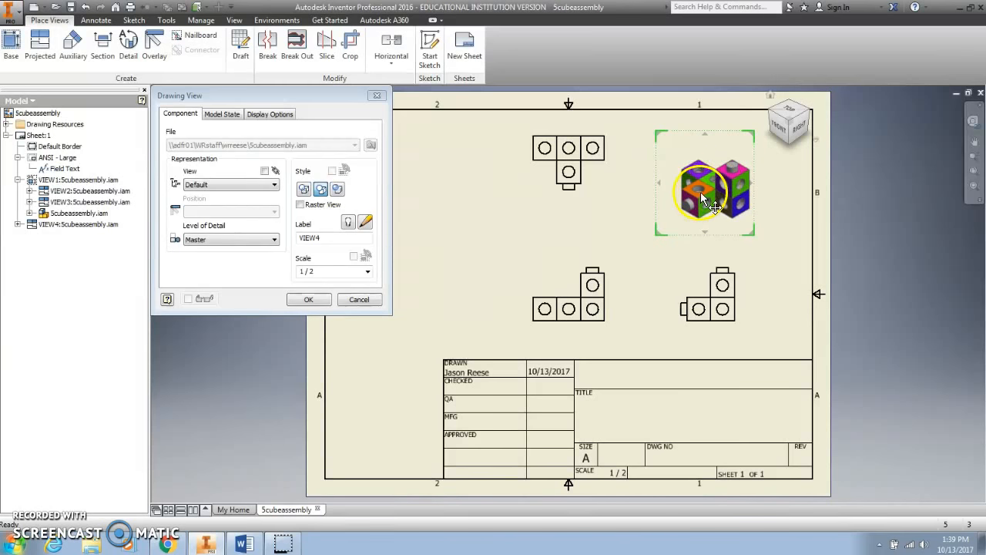
left_click(313, 299)
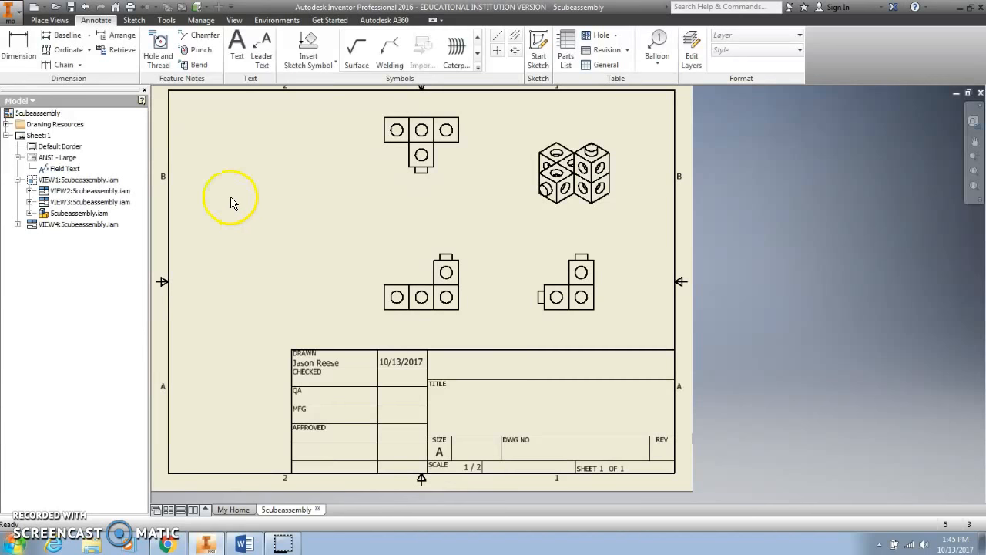
left_click(49, 20)
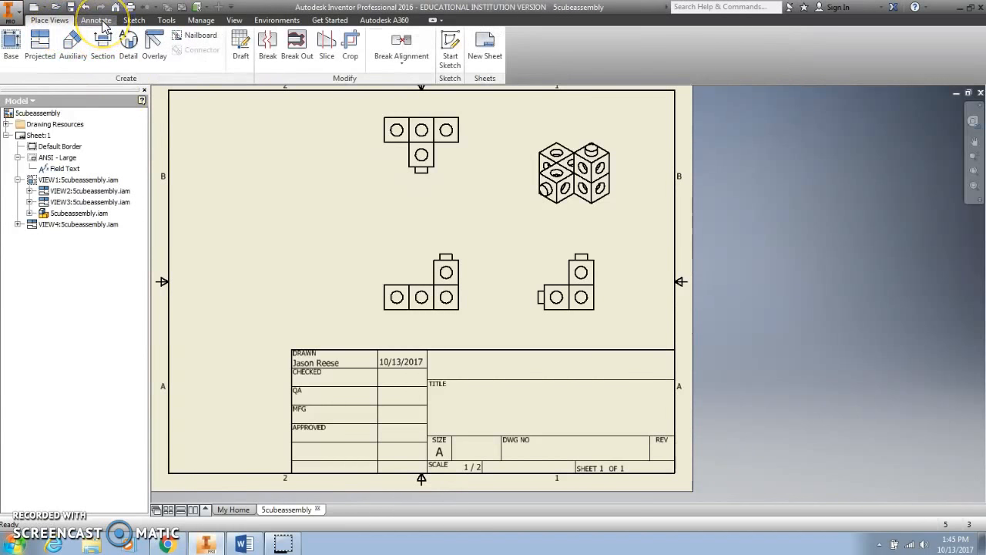
Dimension the front view's 2.00 overall height
left_click(96, 20)
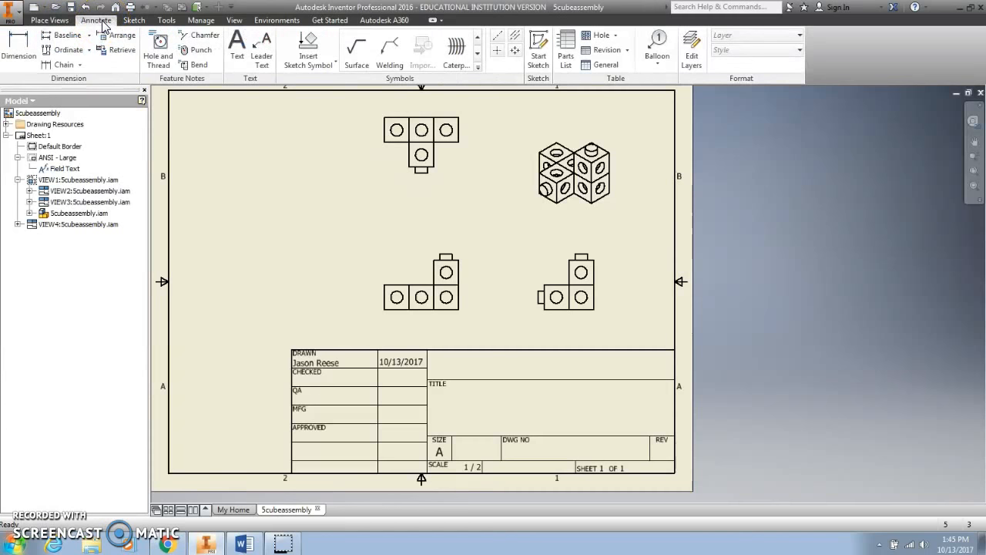
left_click(17, 47)
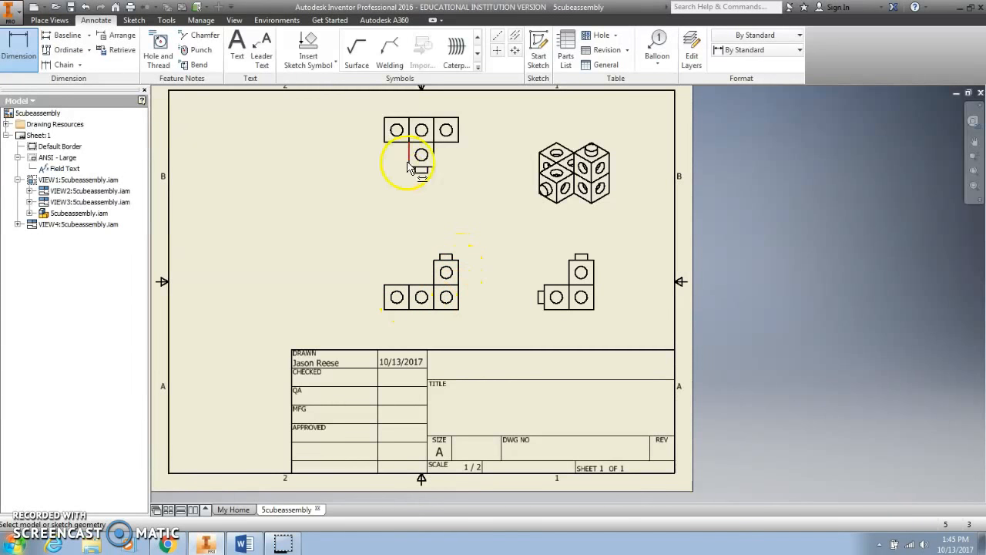
left_click(458, 266)
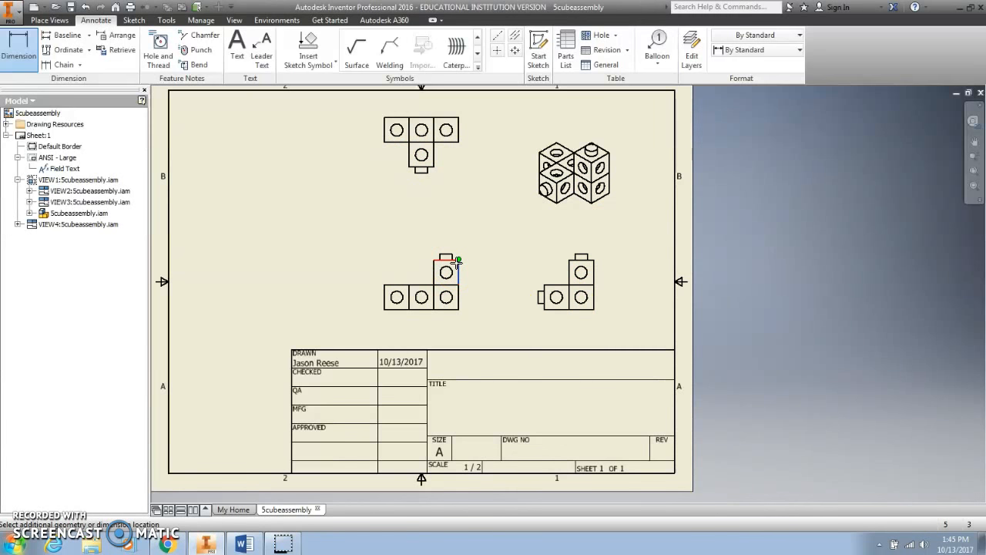
left_click(457, 310)
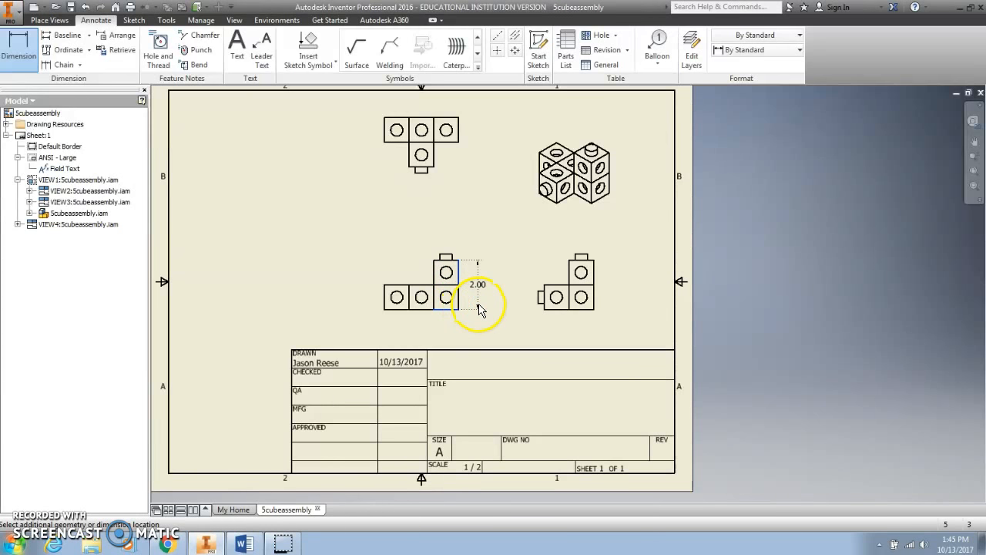
left_click(478, 309)
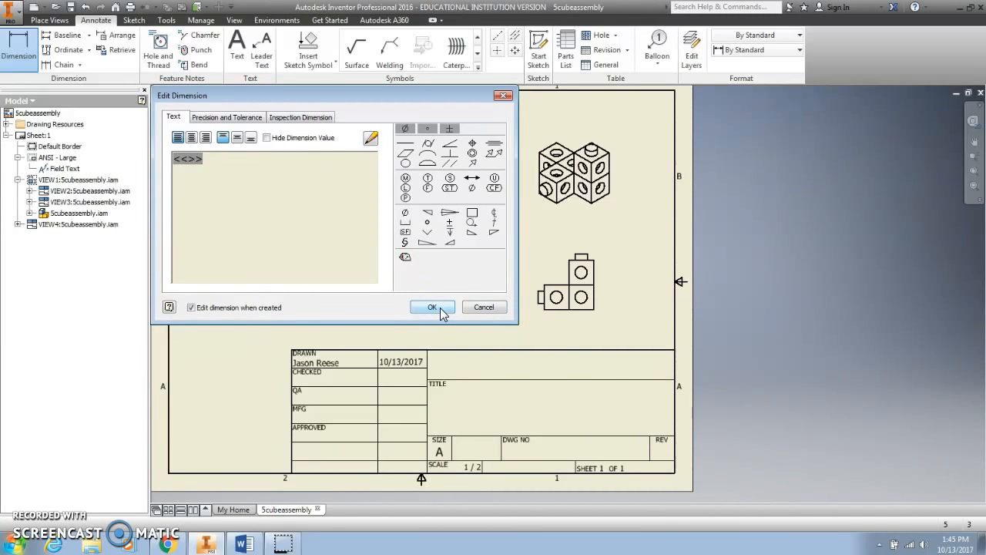
left_click(432, 307)
Add the 3.00 overall width and 1.00 cube height dimensions to the front view
left_click(448, 320)
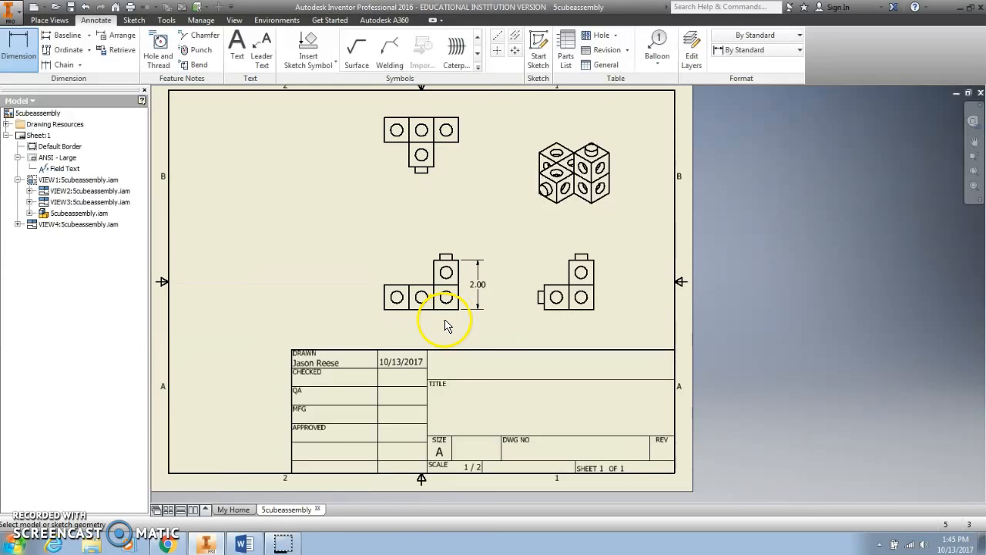
left_click(458, 309)
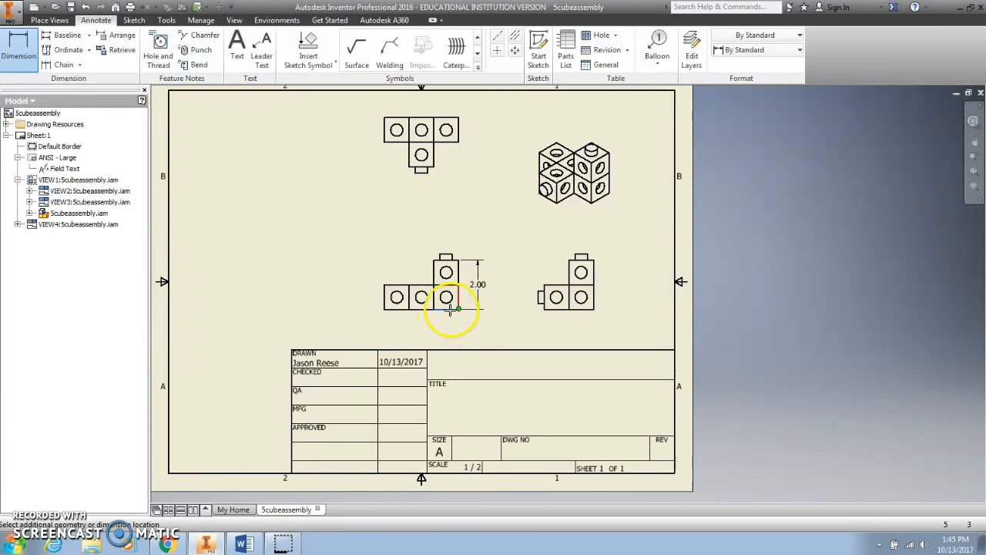
left_click(383, 307)
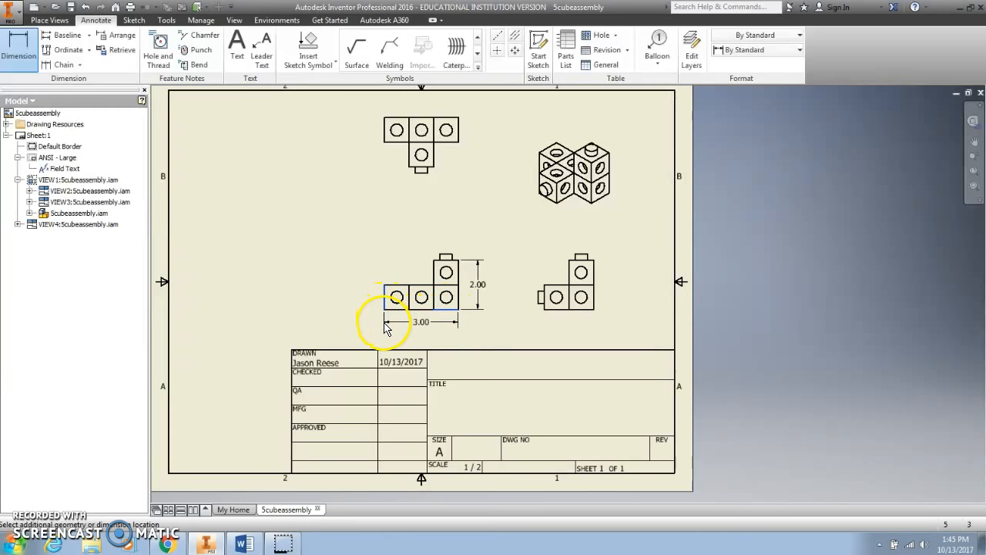
left_click(385, 329)
left_click(429, 307)
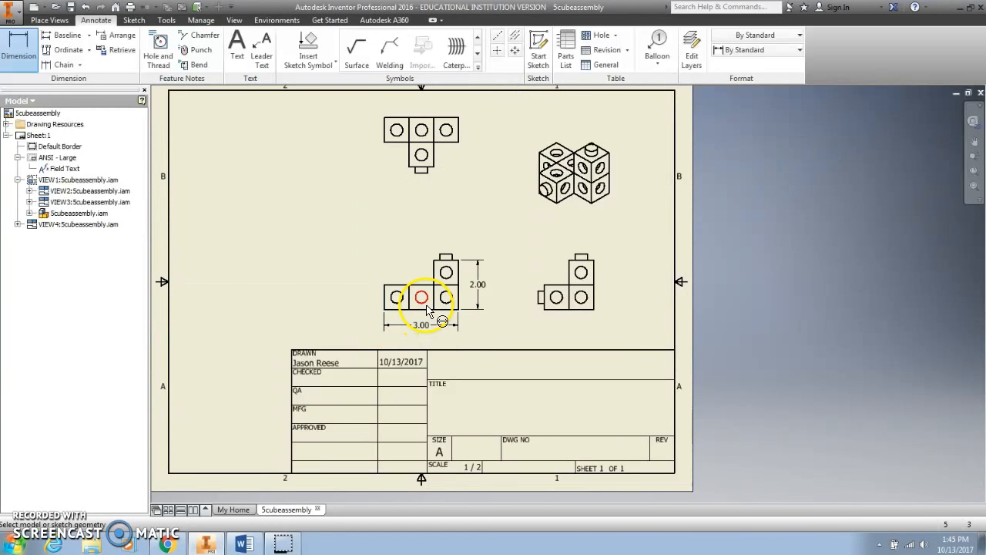
left_click(385, 309)
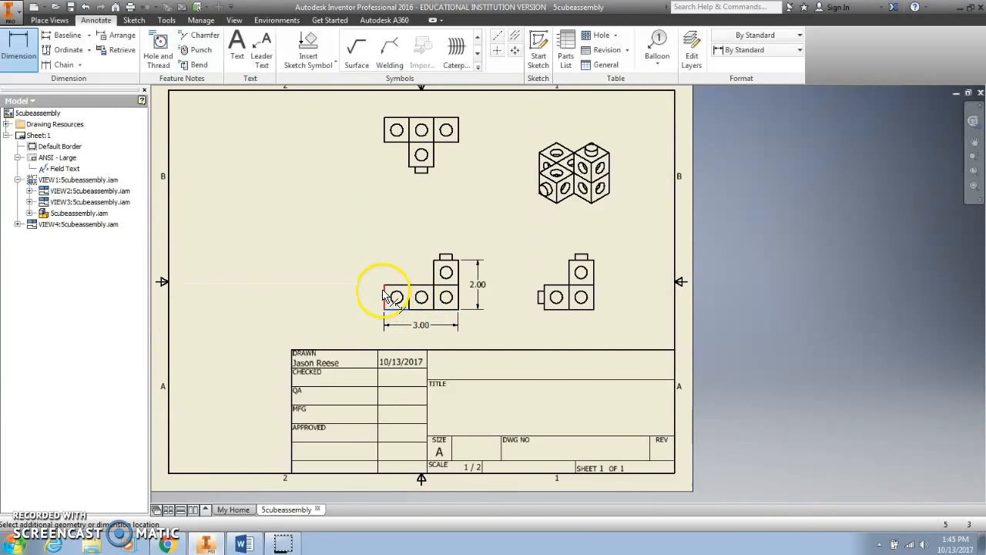
left_click(353, 288)
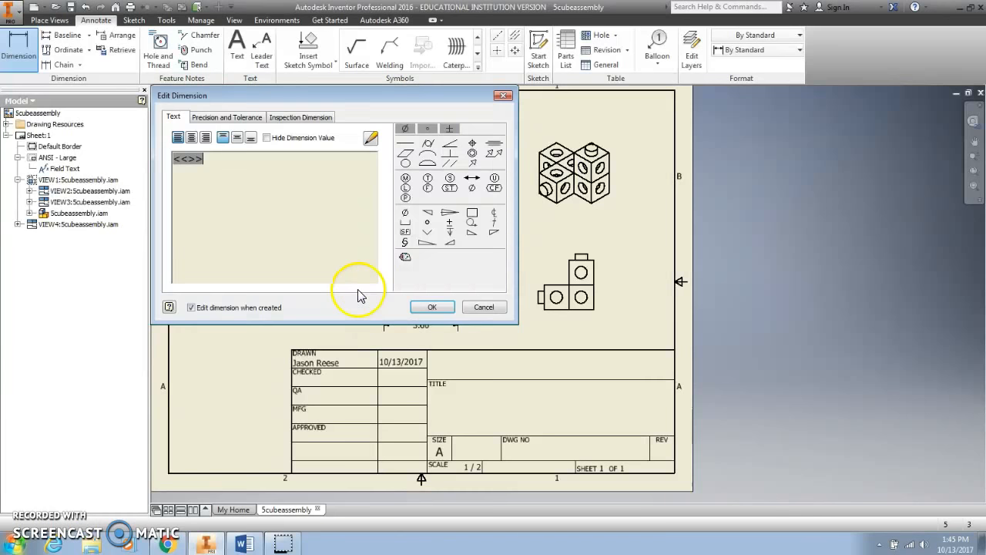
left_click(377, 306)
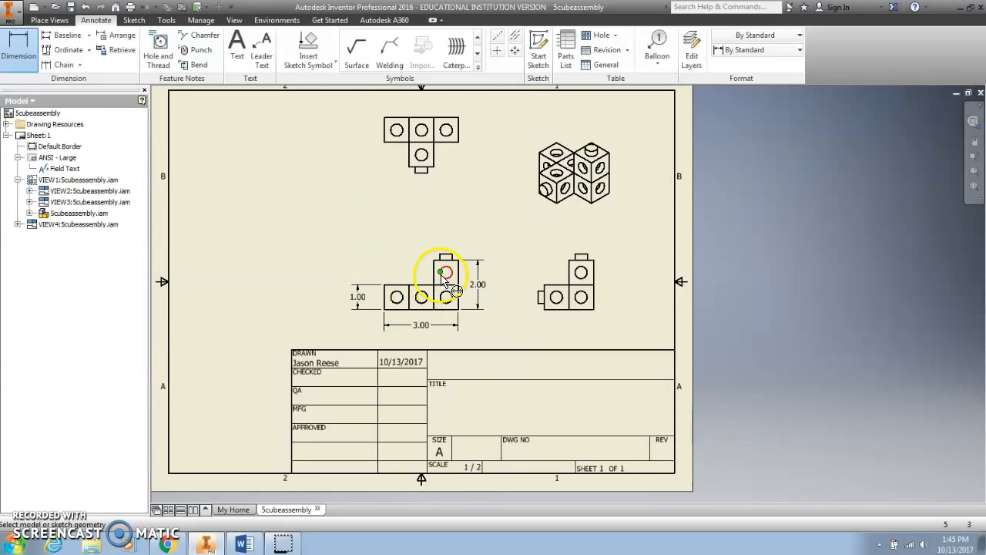
Dimension the top view's .50 hole diameter and the right view's .50 tab width and .25 tab height
left_click(423, 155)
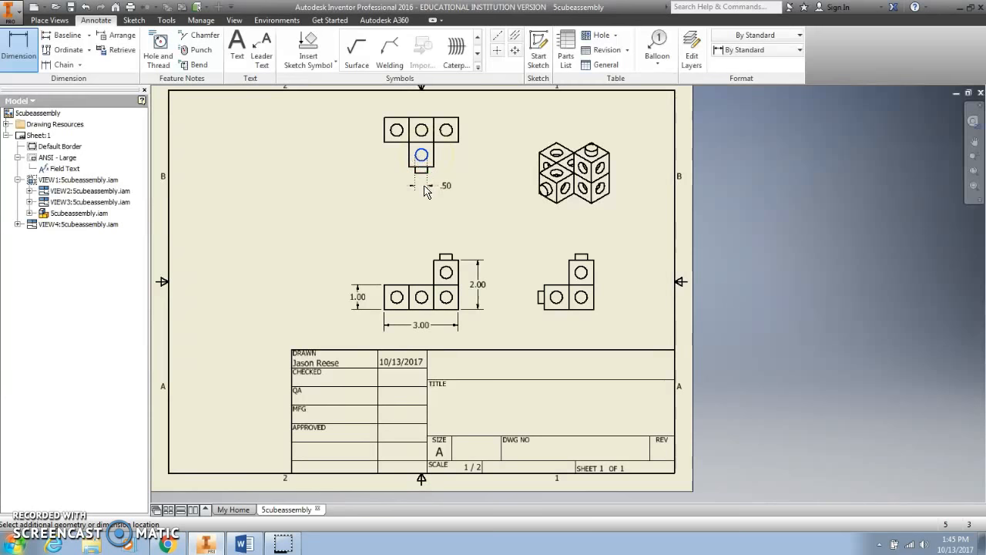
left_click(426, 192)
left_click(432, 307)
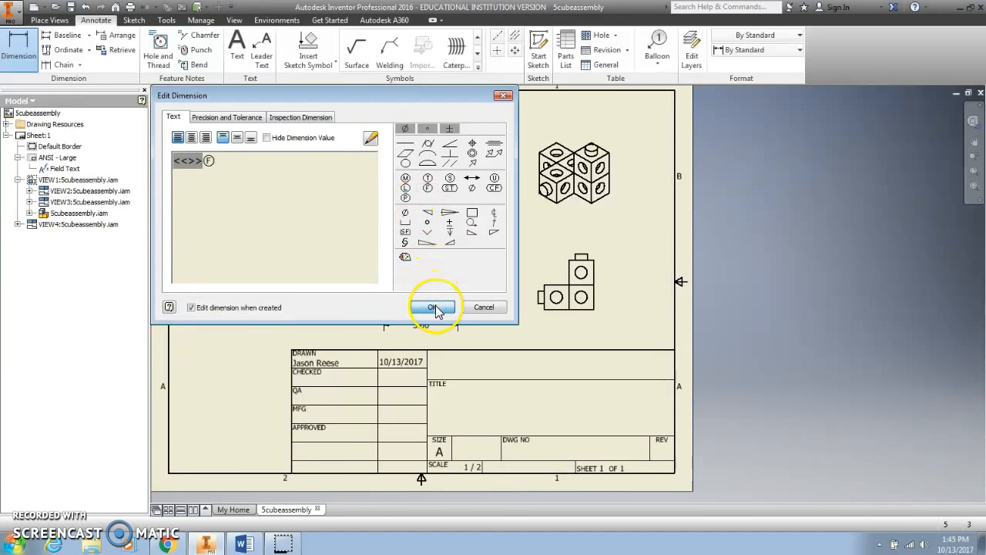
left_click(575, 256)
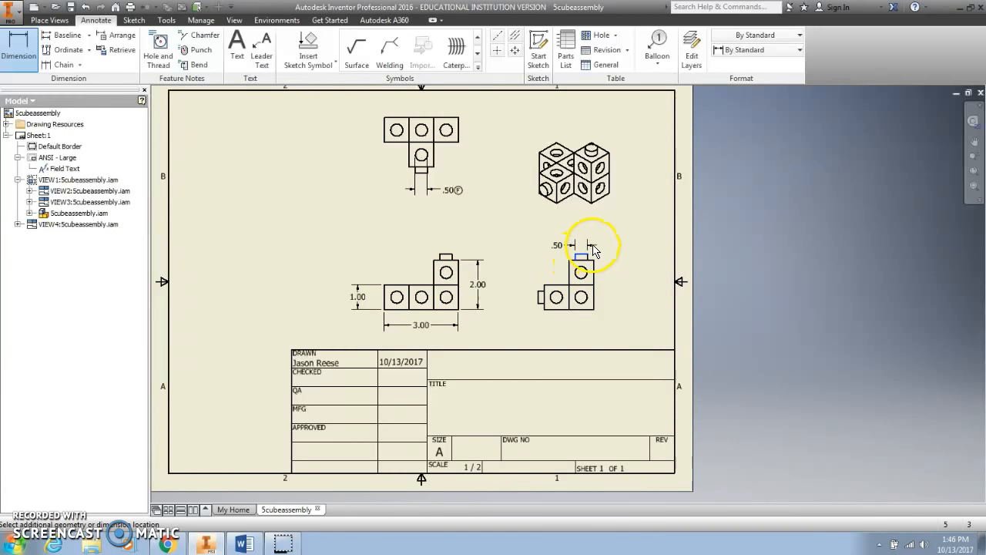
left_click(593, 245)
left_click(441, 306)
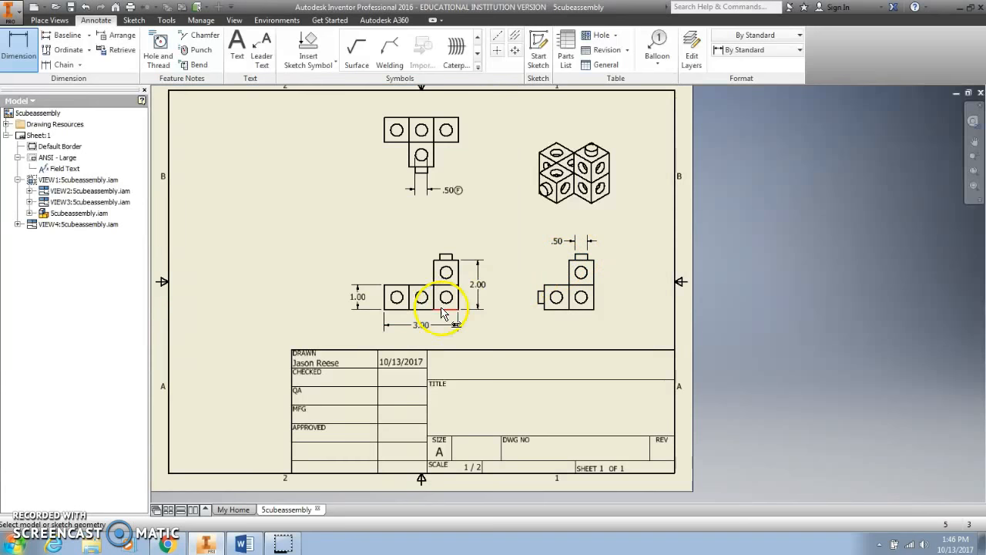
left_click(586, 260)
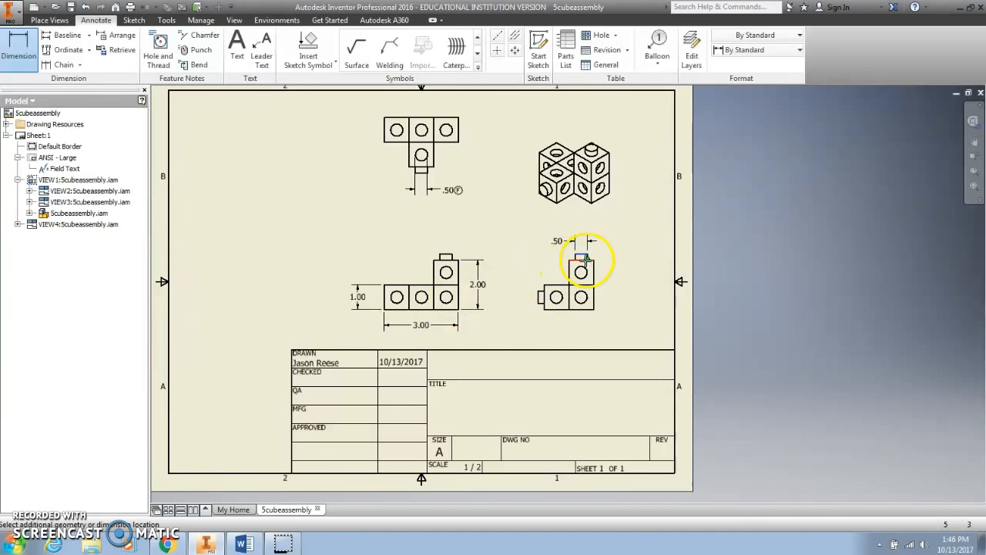
left_click(614, 264)
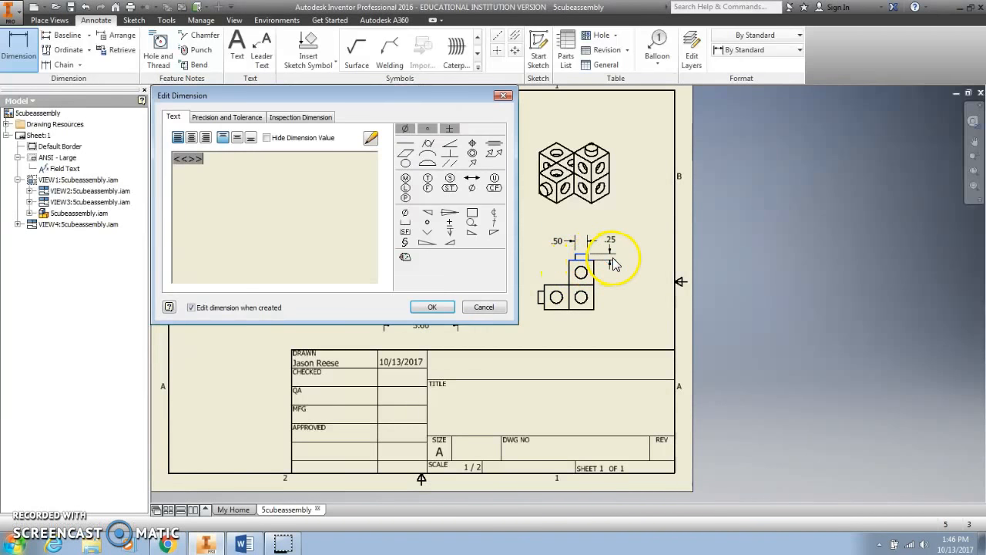
left_click(485, 308)
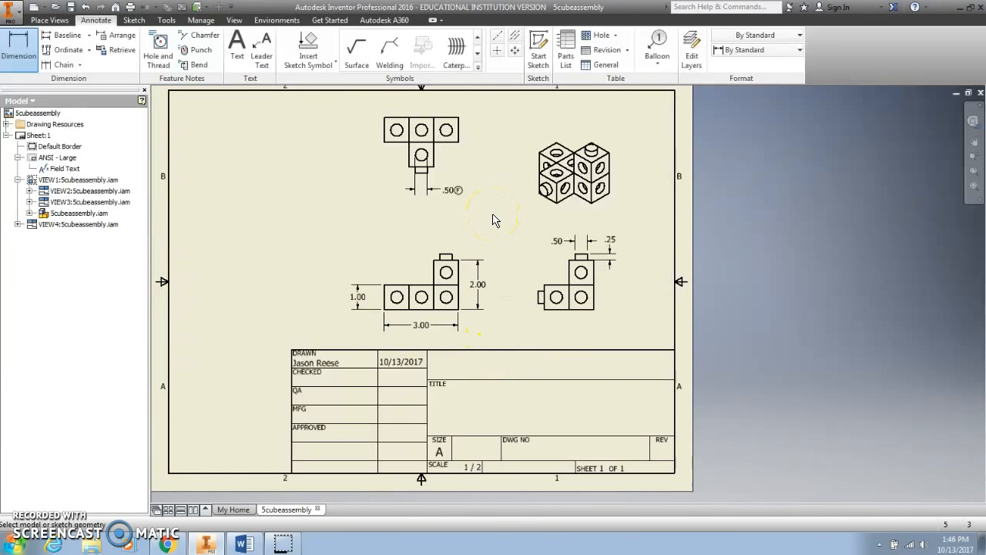
left_click(466, 263)
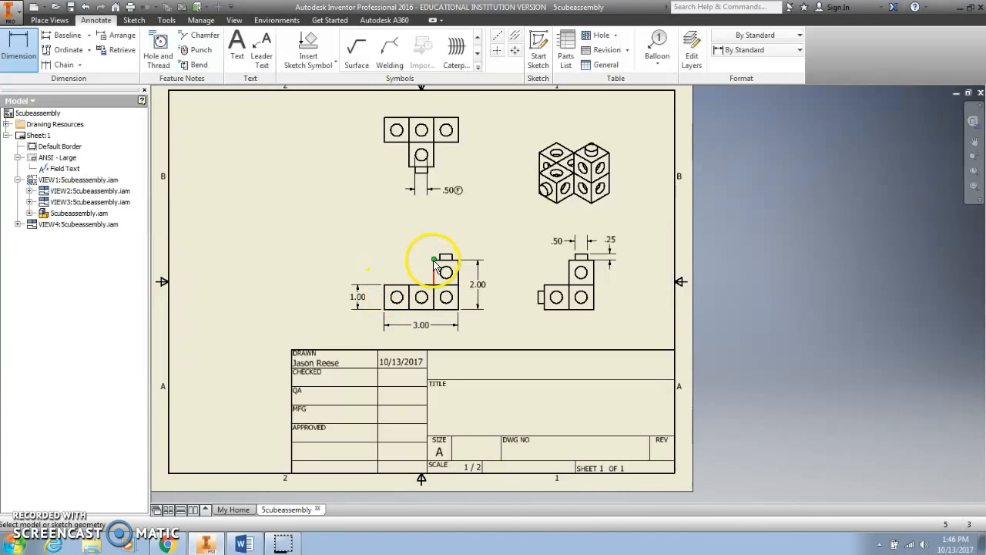
Add a 1.00 hole-depth dimension with the depth symbol above the front view's tab
left_click(435, 267)
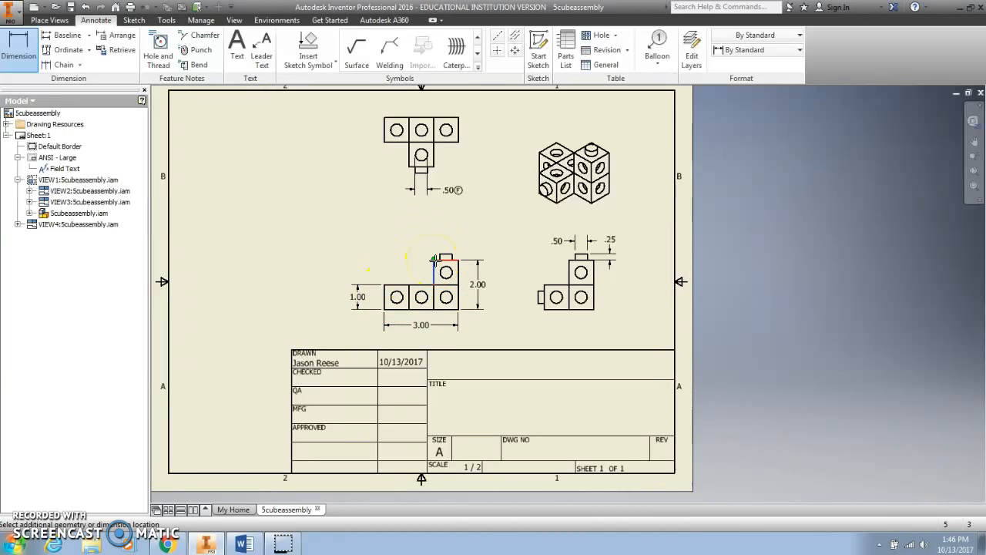
left_click(458, 259)
left_click(397, 235)
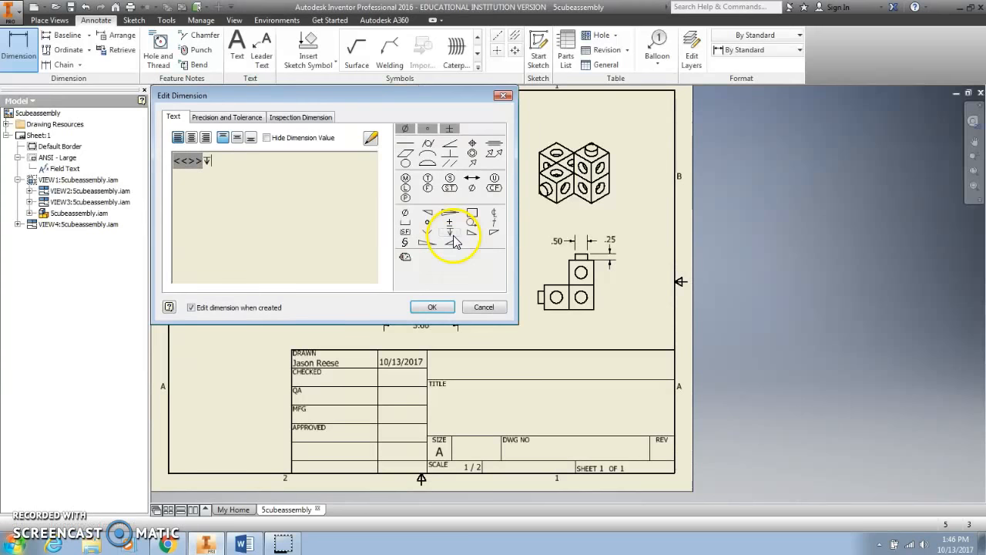
left_click(438, 306)
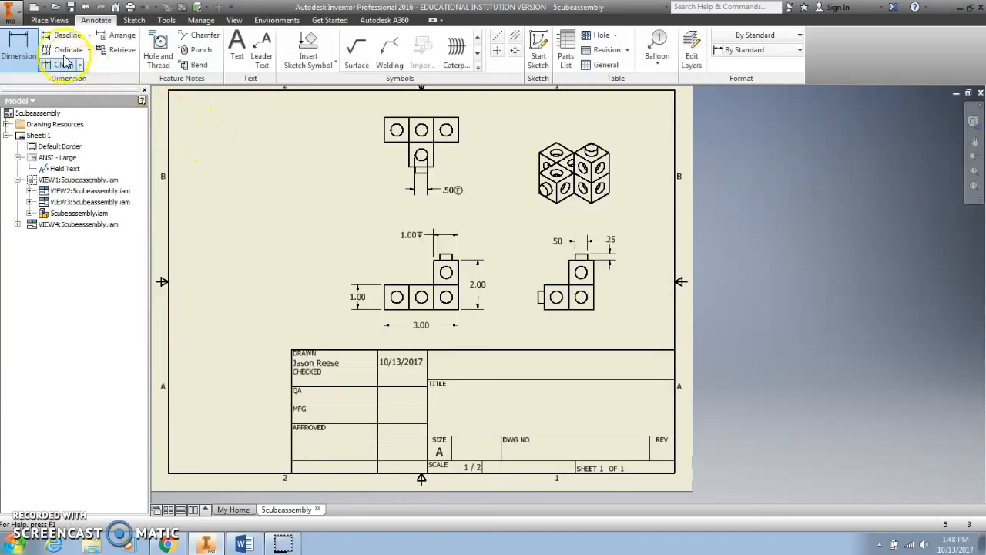
Start a Save As of the 5cubeassembly drawing as an Inventor Drawing (.idw) file
left_click(11, 16)
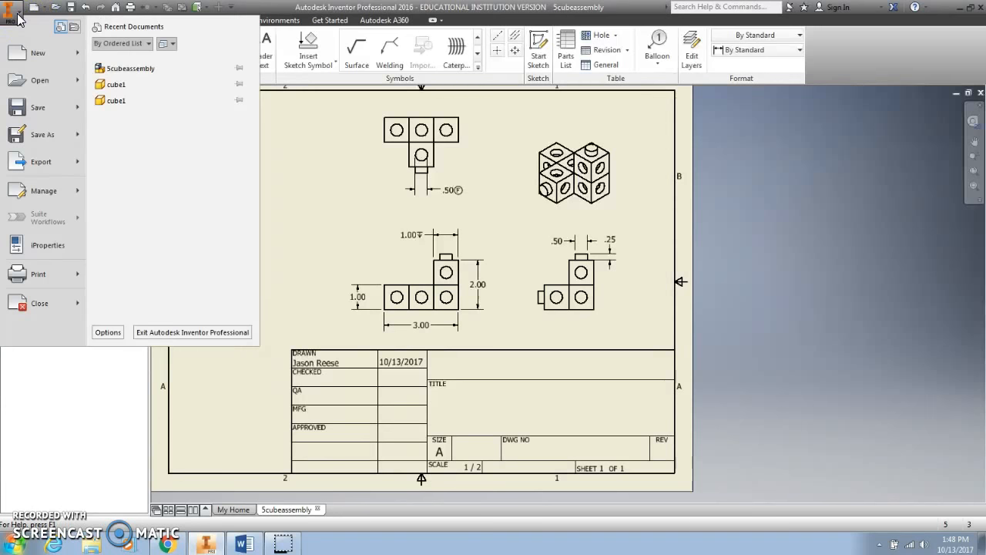
left_click(46, 135)
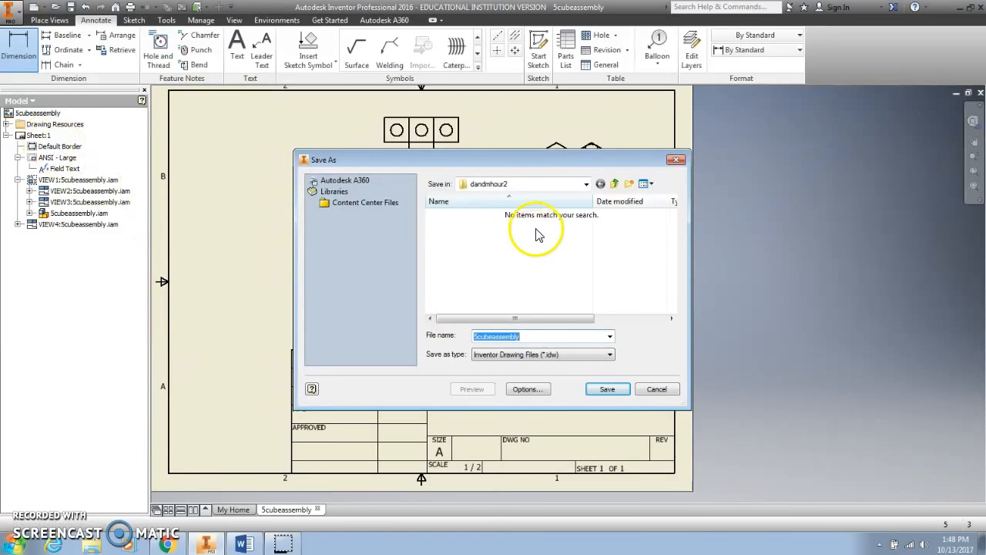